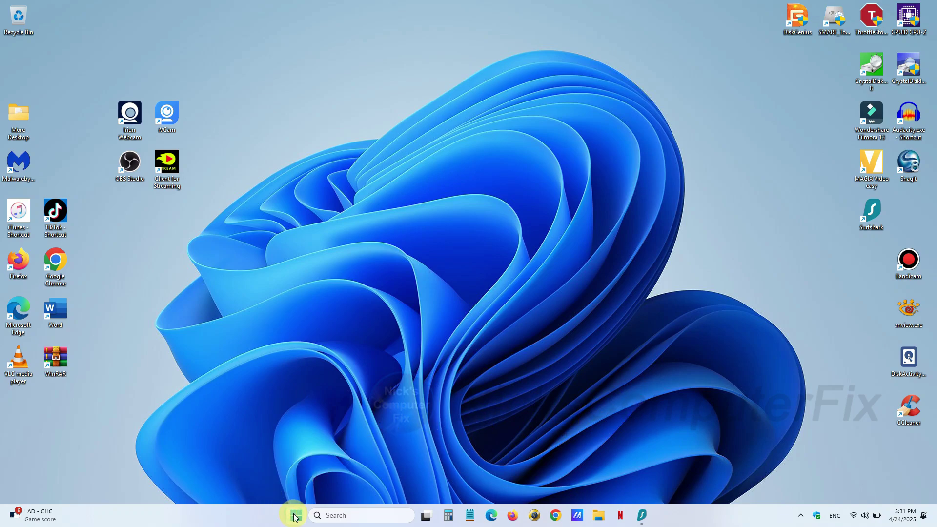
Open the Windows 11 Start menu from the taskbar Start button.
{"action": "left_click", "coordinate": [295, 516]}
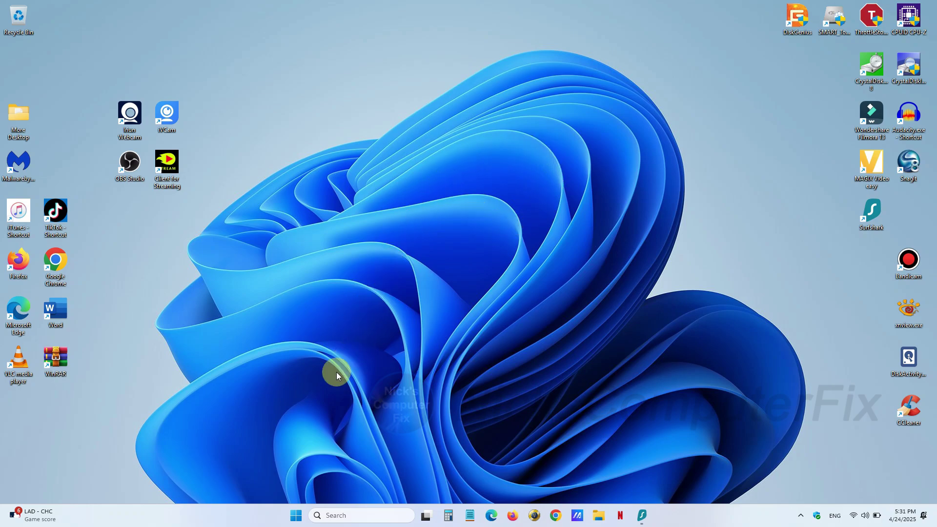
{"action": "left_click", "coordinate": [295, 514]}
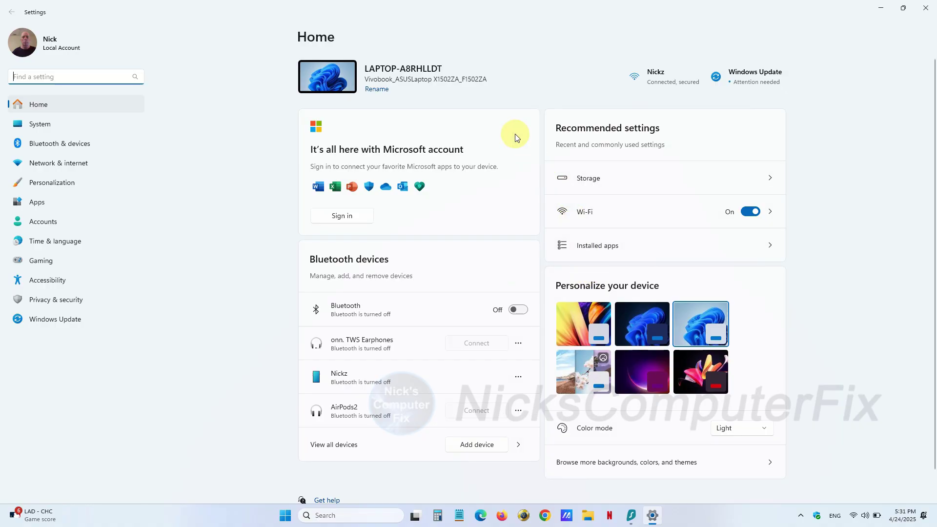
Select System in the Settings sidebar to show Display, Sound, Storage and more.
{"action": "left_click", "coordinate": [52, 123]}
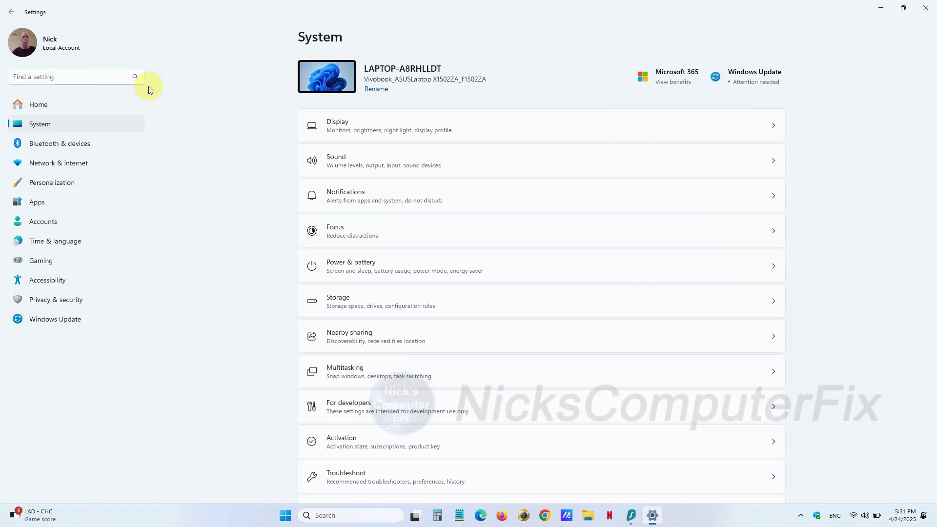
Open Storage to view the 315 GB used on the OS (C:) drive.
{"action": "left_click", "coordinate": [388, 299]}
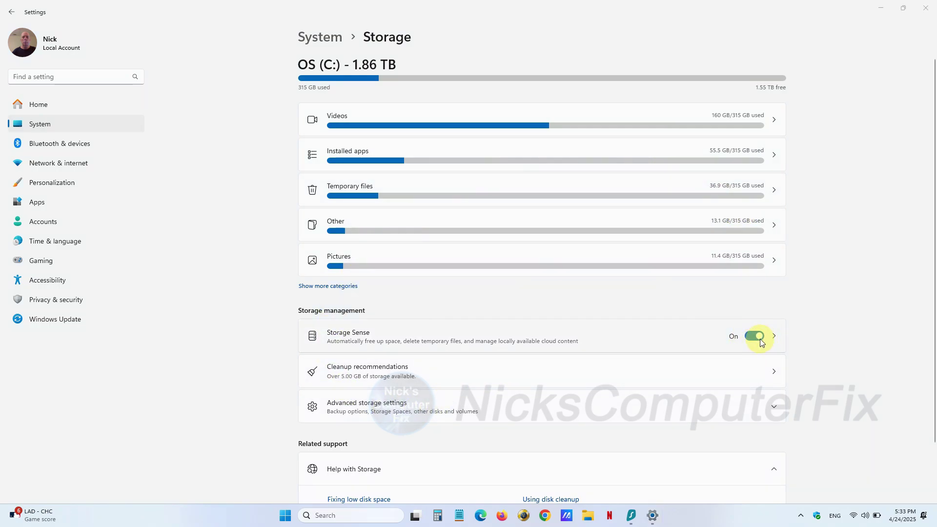
Open the detailed Temporary files list from Cleanup recommendations' advanced options.
{"action": "left_click", "coordinate": [388, 376]}
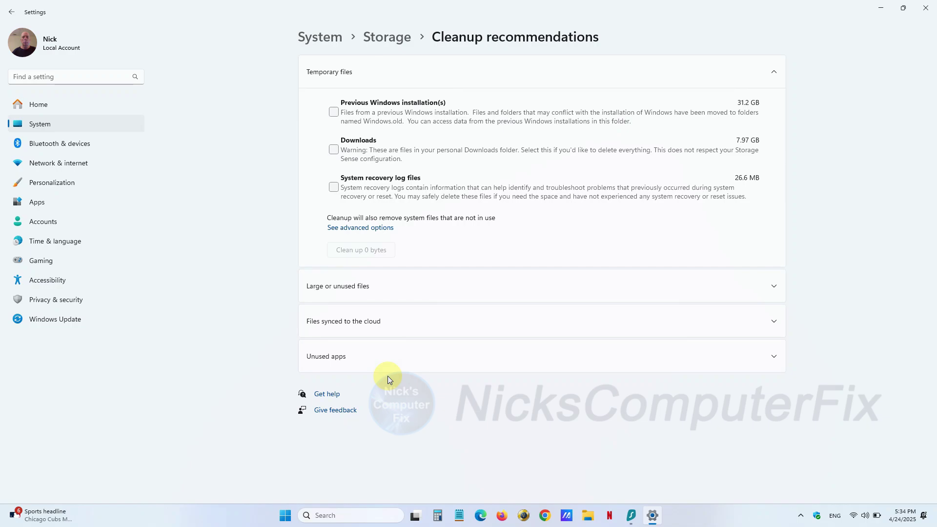
{"action": "left_click", "coordinate": [379, 231]}
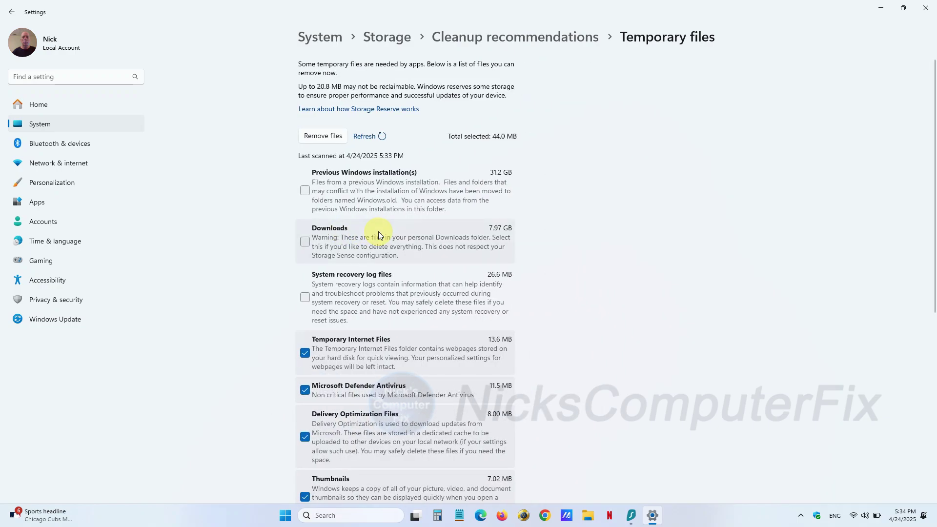
{"action": "left_click", "coordinate": [322, 141]}
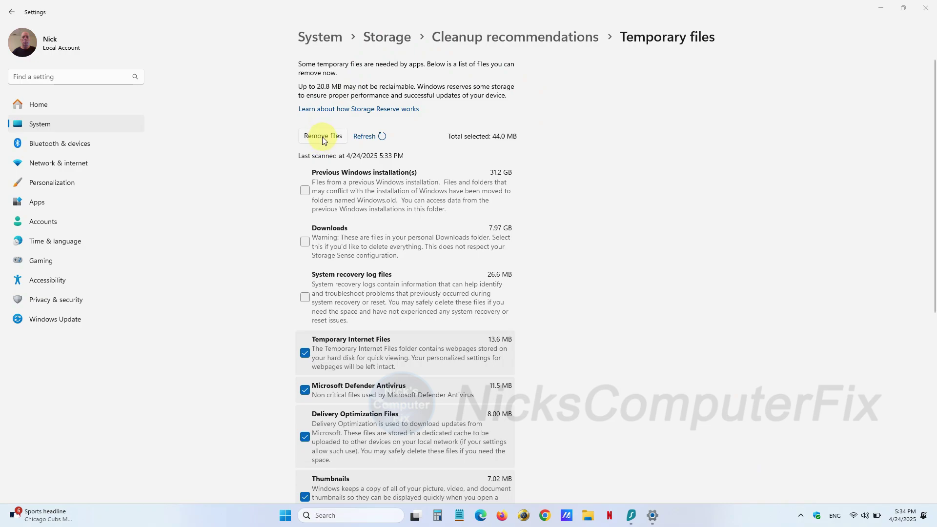
Review the checked temporary files and start removing the selected 44.0 MB.
{"action": "scroll", "coordinate": [535, 206], "scroll_direction": "down", "scroll_amount": 6}
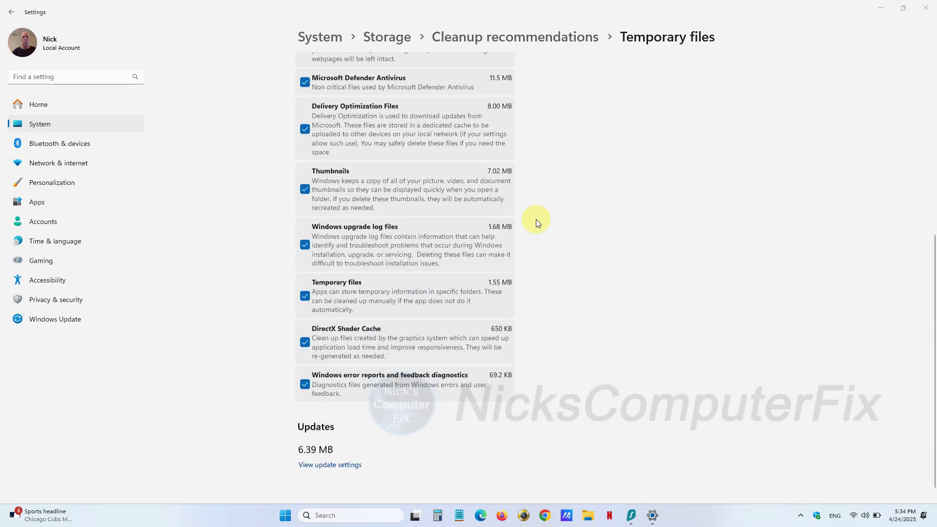
{"action": "scroll", "coordinate": [535, 221], "scroll_direction": "up", "scroll_amount": 4}
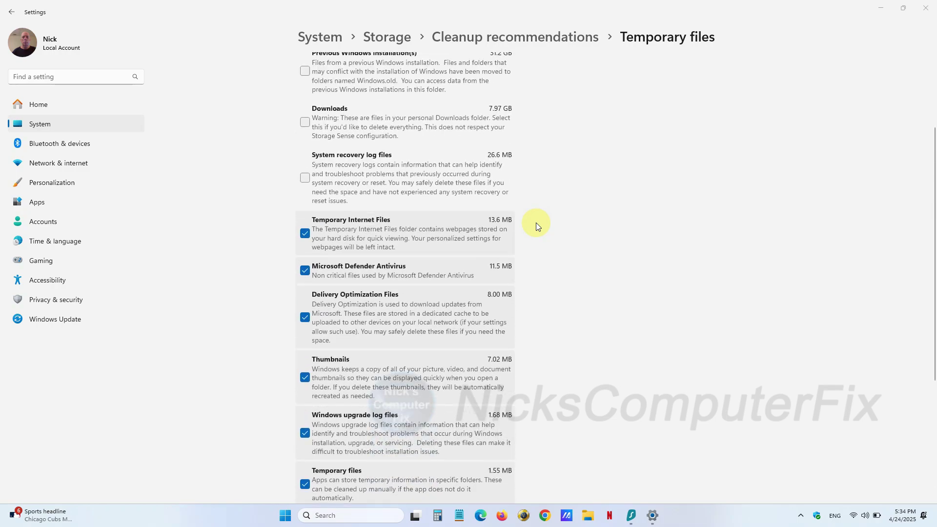
{"action": "scroll", "coordinate": [536, 222], "scroll_direction": "up", "scroll_amount": 3}
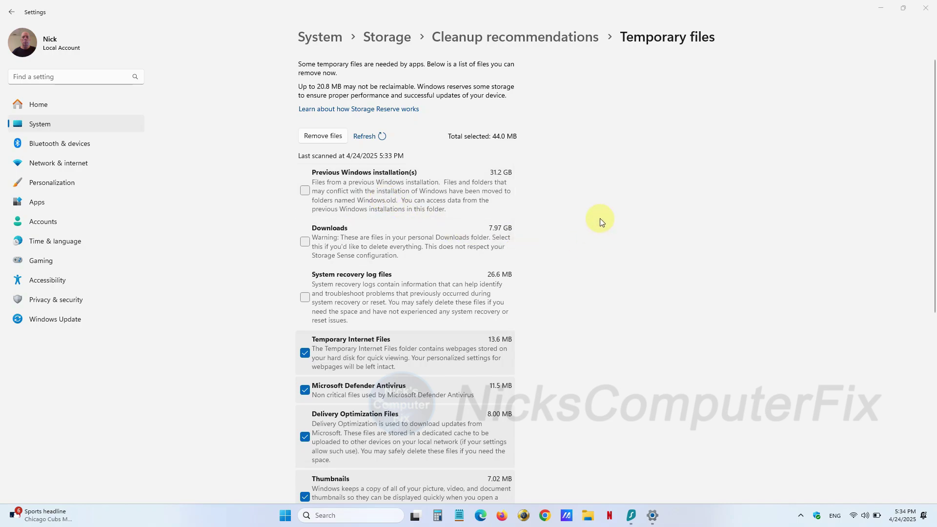
{"action": "scroll", "coordinate": [599, 228], "scroll_direction": "down", "scroll_amount": 5}
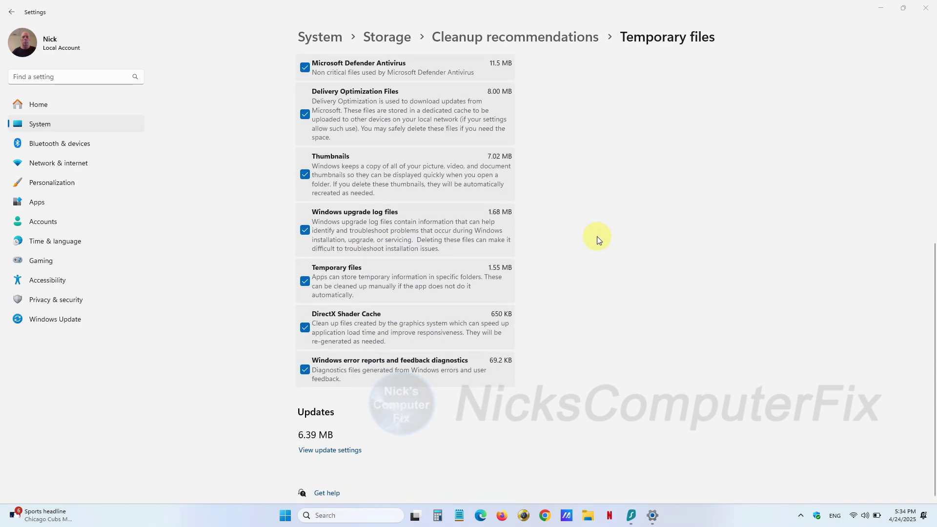
{"action": "scroll", "coordinate": [597, 237], "scroll_direction": "up", "scroll_amount": 5}
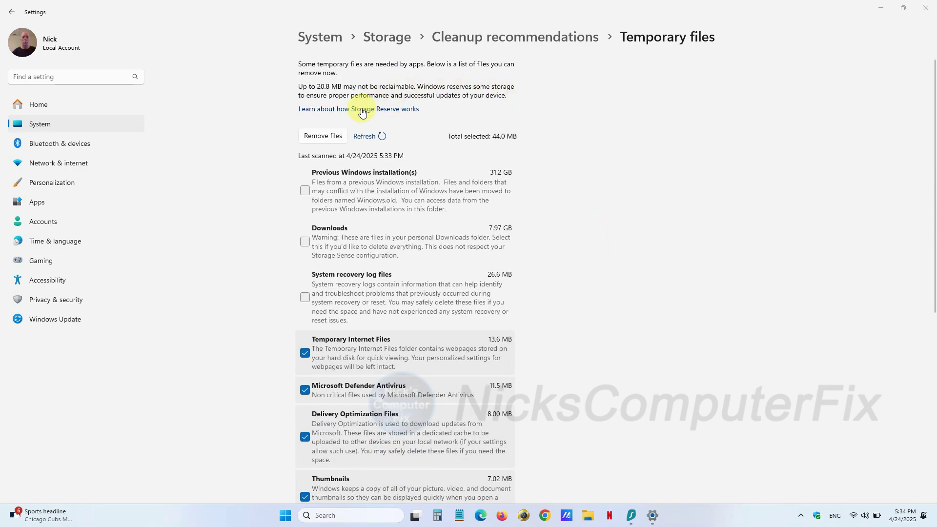
{"action": "left_click", "coordinate": [320, 136]}
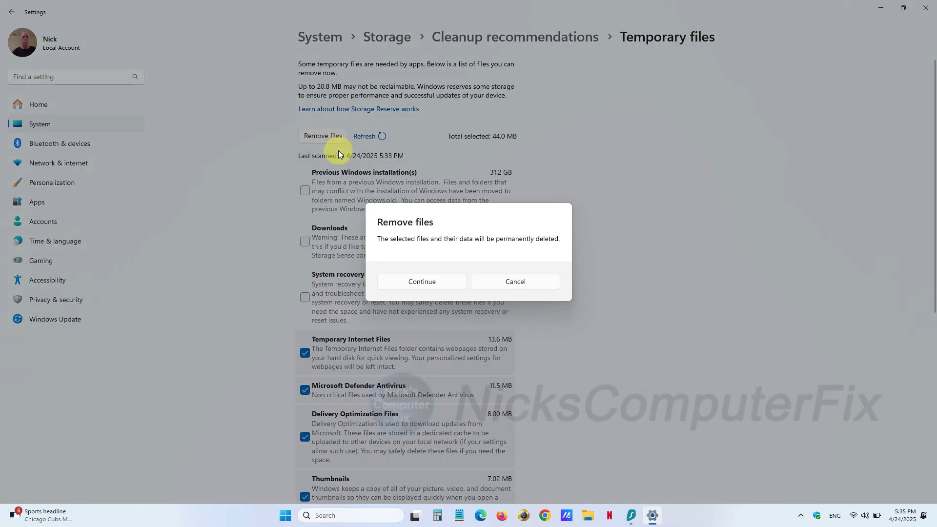
Confirm permanent deletion of the 44.0 MB of selected temporary files.
{"action": "left_click", "coordinate": [428, 282]}
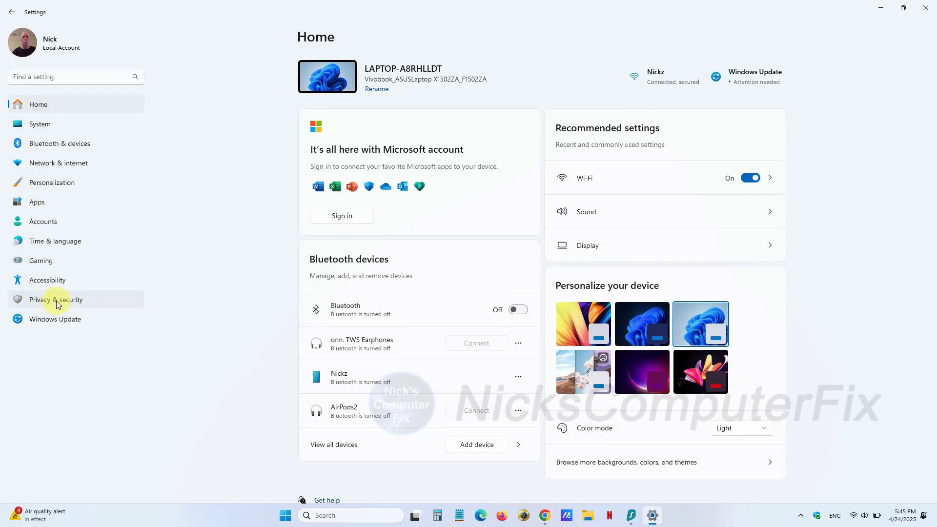
In Privacy & security > General, turn off app-launch tracking, suggested content and Settings notifications.
{"action": "left_click", "coordinate": [56, 301]}
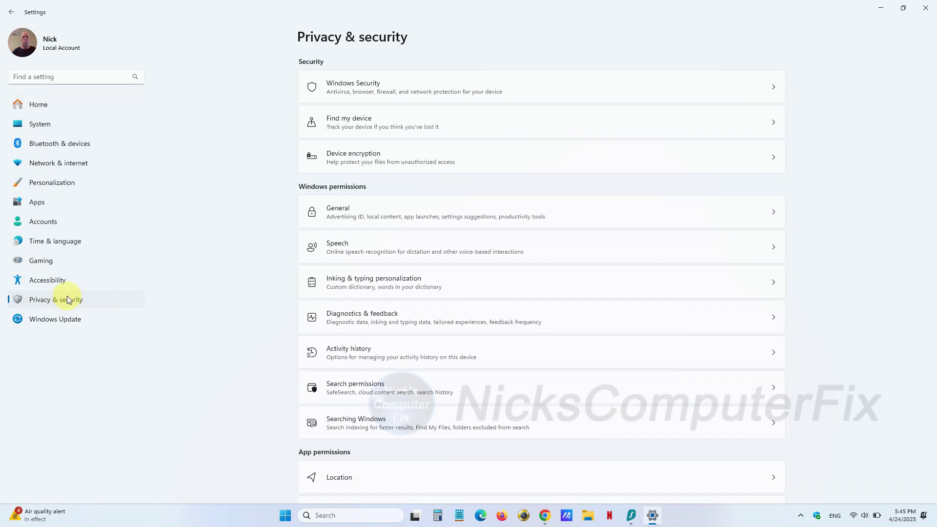
{"action": "left_click", "coordinate": [423, 212]}
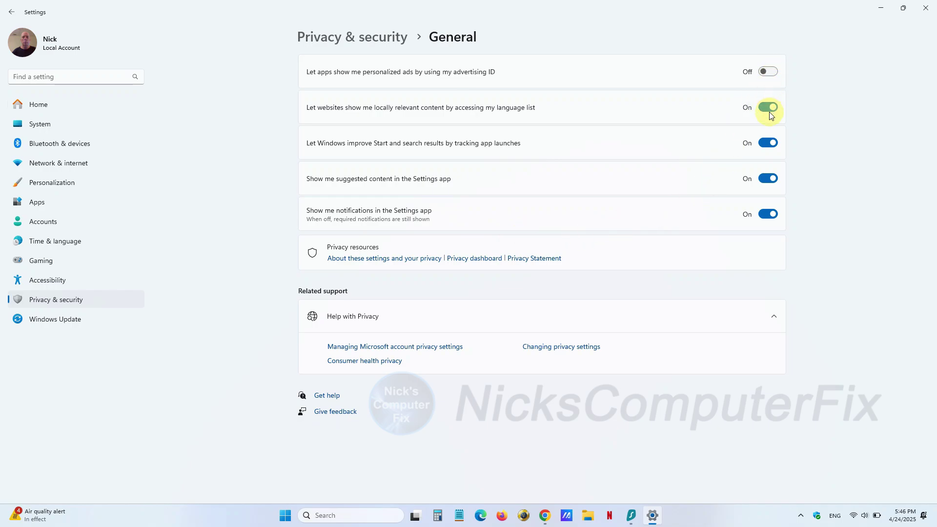
{"action": "left_click", "coordinate": [766, 144]}
{"action": "left_click", "coordinate": [765, 180]}
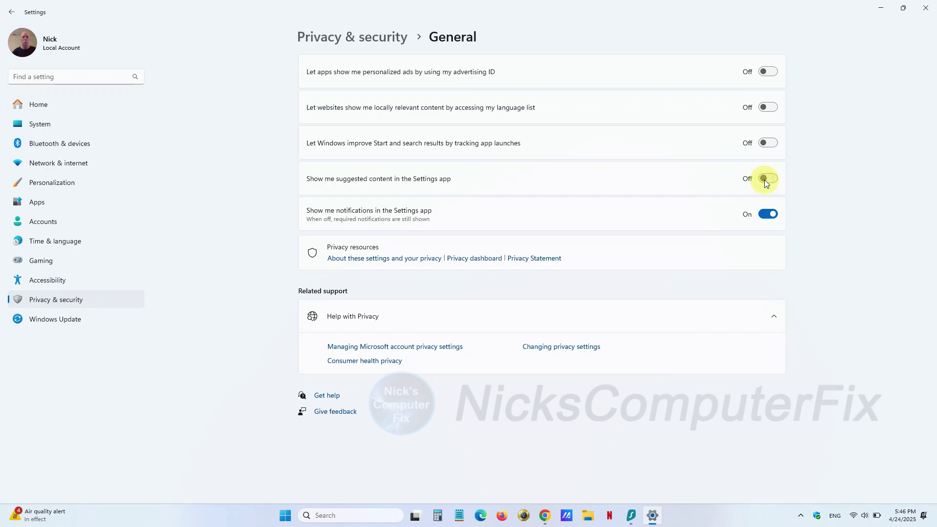
{"action": "left_click", "coordinate": [766, 215]}
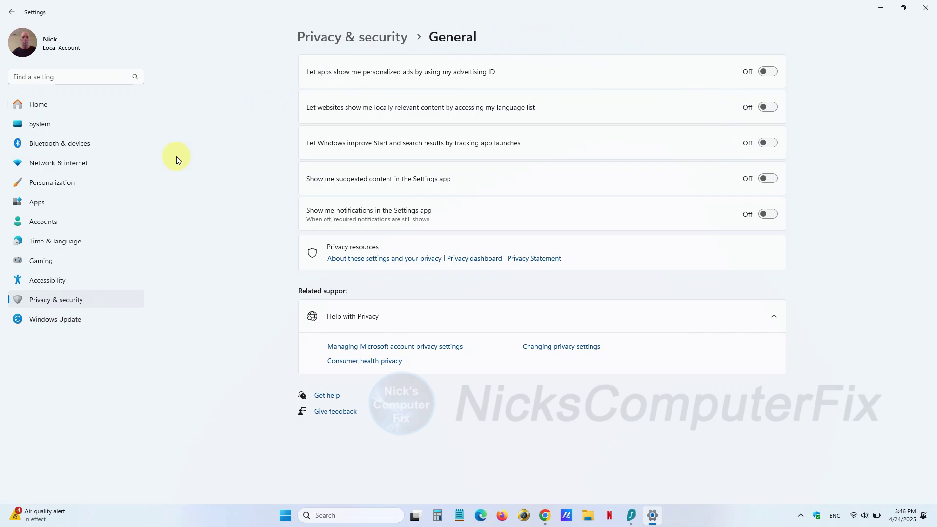
Switch Online speech recognition to Off on the Speech page, then return to Privacy & security.
{"action": "left_click", "coordinate": [84, 302]}
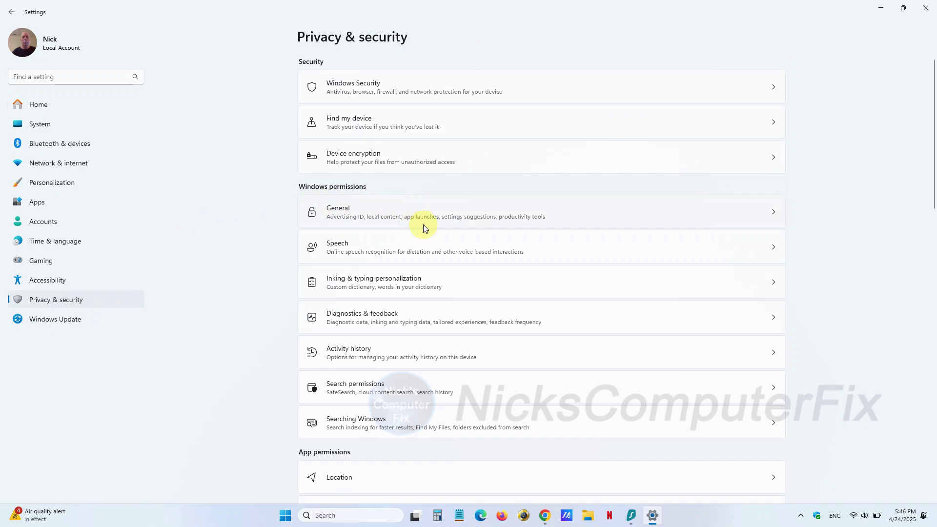
{"action": "left_click", "coordinate": [458, 253]}
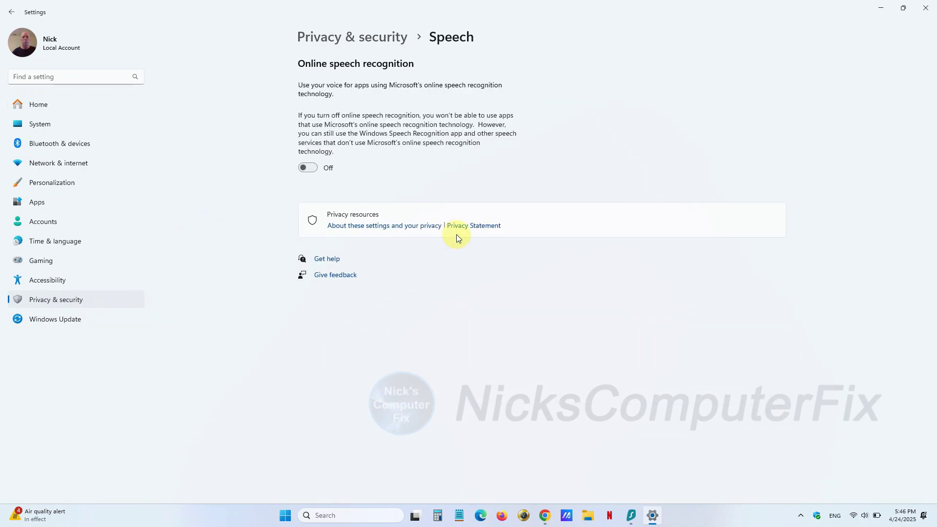
{"action": "left_click", "coordinate": [311, 168]}
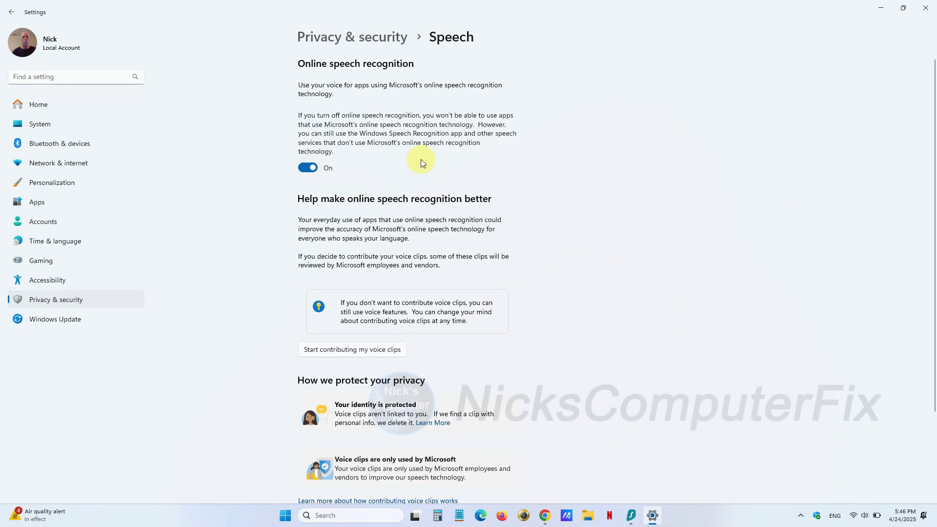
{"action": "left_click", "coordinate": [311, 169]}
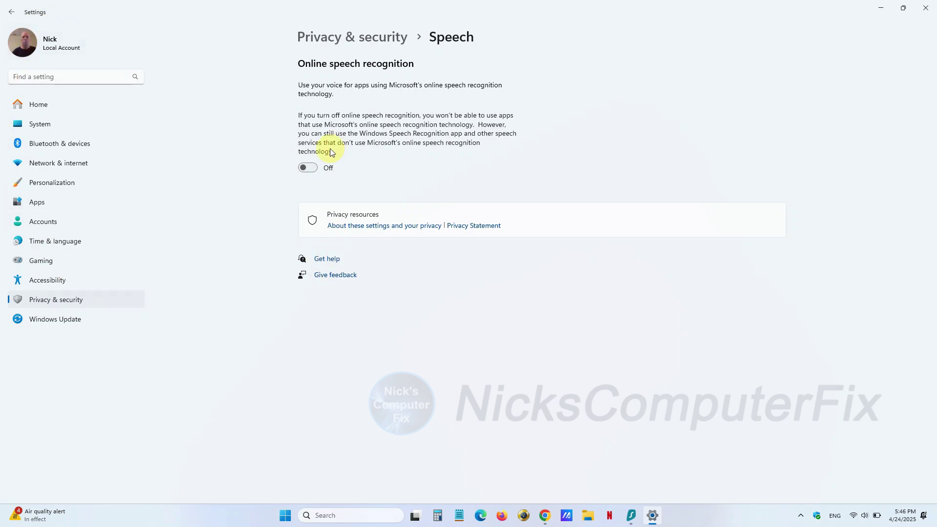
{"action": "left_click", "coordinate": [76, 301]}
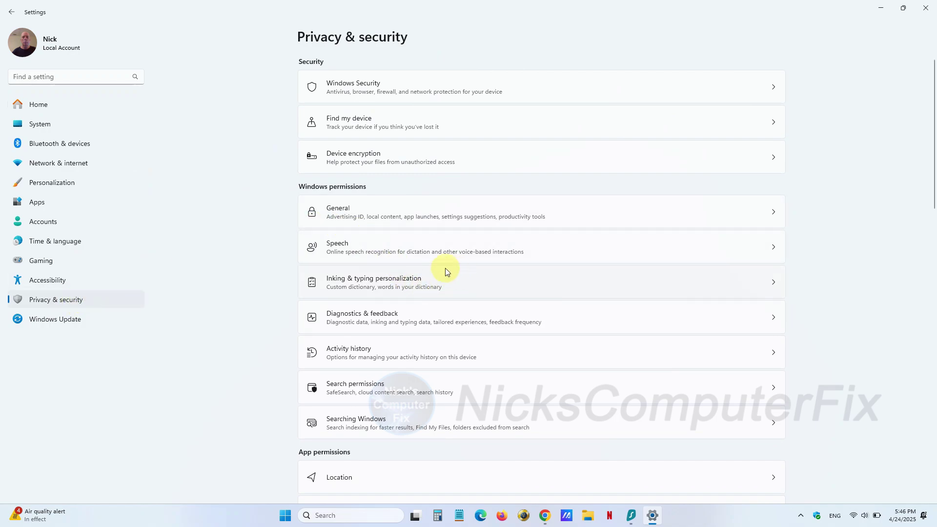
Switch off the Custom inking and typing dictionary under Inking & typing personalization.
{"action": "left_click", "coordinate": [421, 288]}
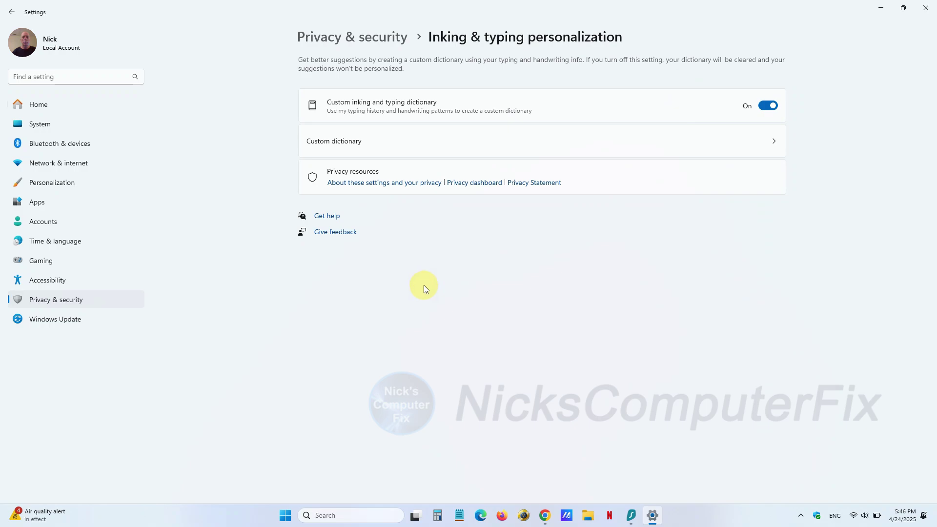
{"action": "left_click", "coordinate": [764, 108]}
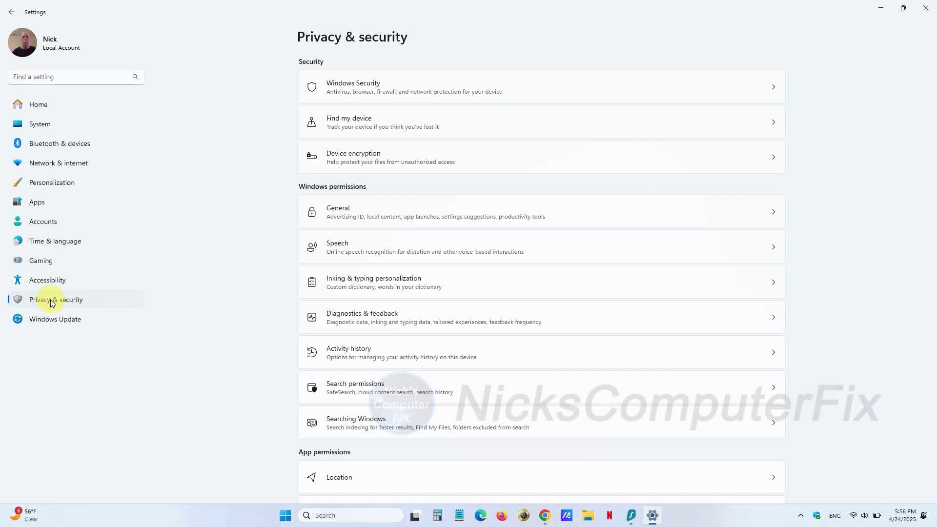
{"action": "scroll", "coordinate": [488, 318], "scroll_direction": "down", "scroll_amount": 5}
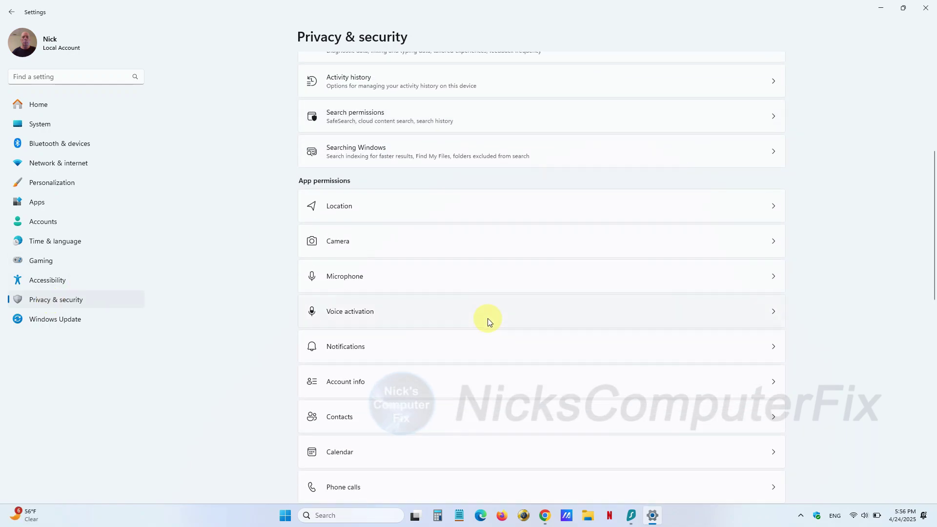
Turn Location services off on the Location page and confirm with Turn off.
{"action": "left_click", "coordinate": [344, 207]}
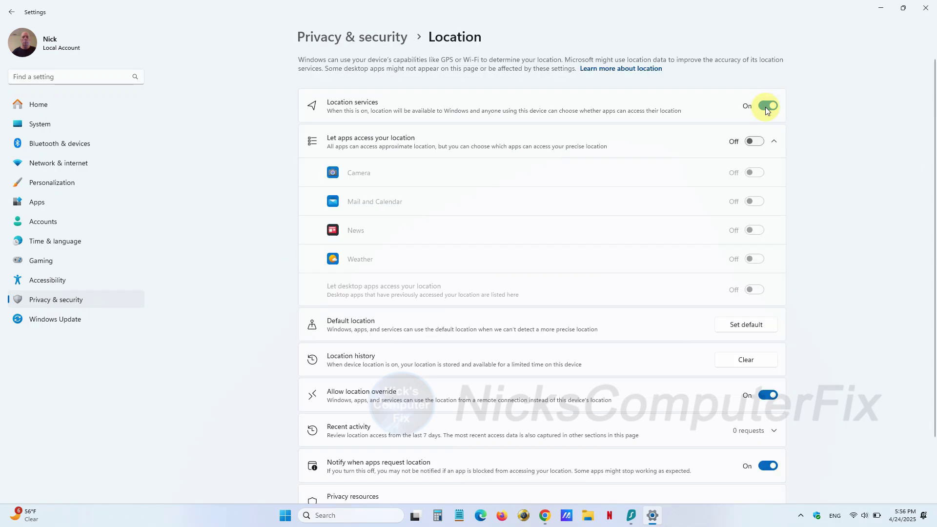
{"action": "left_click", "coordinate": [765, 107]}
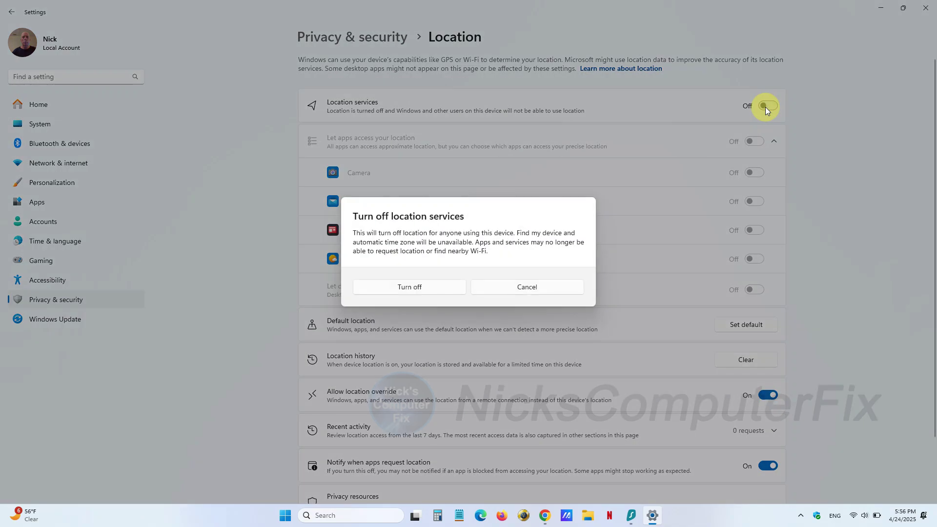
{"action": "left_click", "coordinate": [431, 289]}
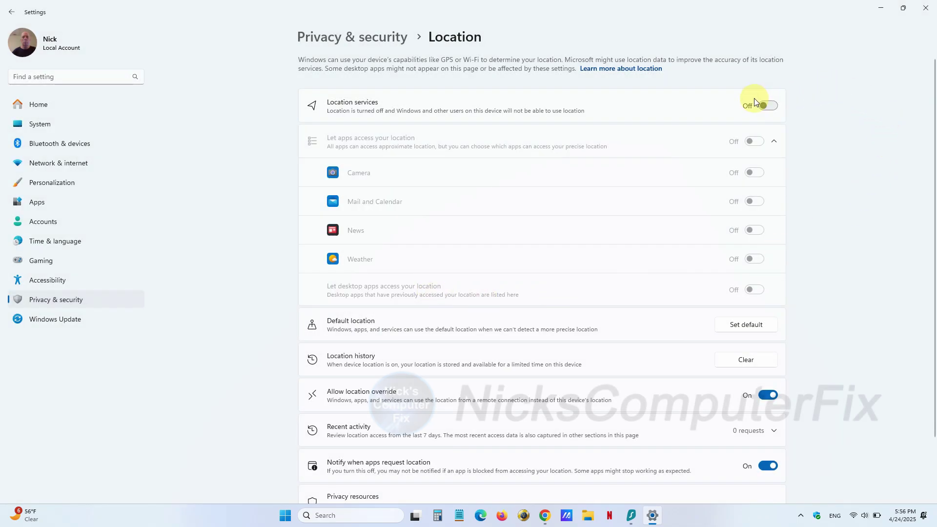
On the Camera permissions page, switch Camera access off and then back on.
{"action": "left_click", "coordinate": [39, 300]}
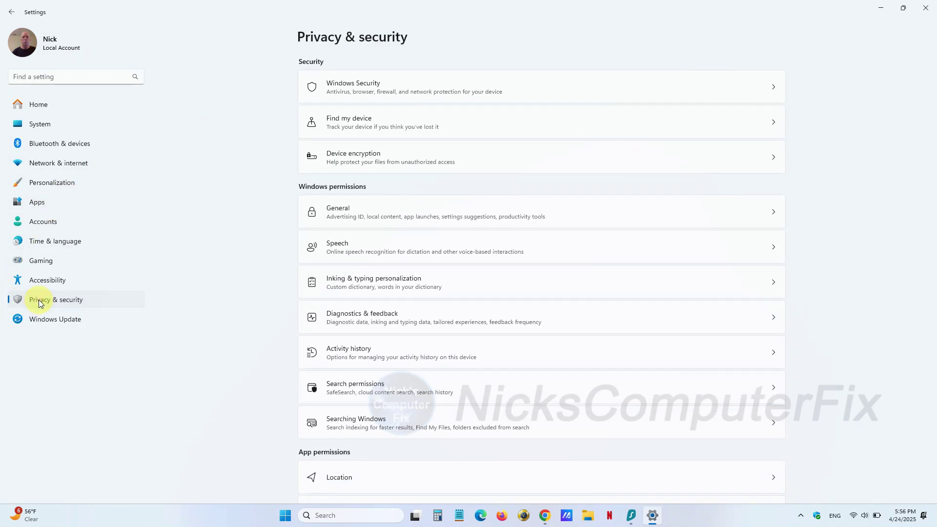
{"action": "scroll", "coordinate": [376, 291], "scroll_direction": "down", "scroll_amount": 7}
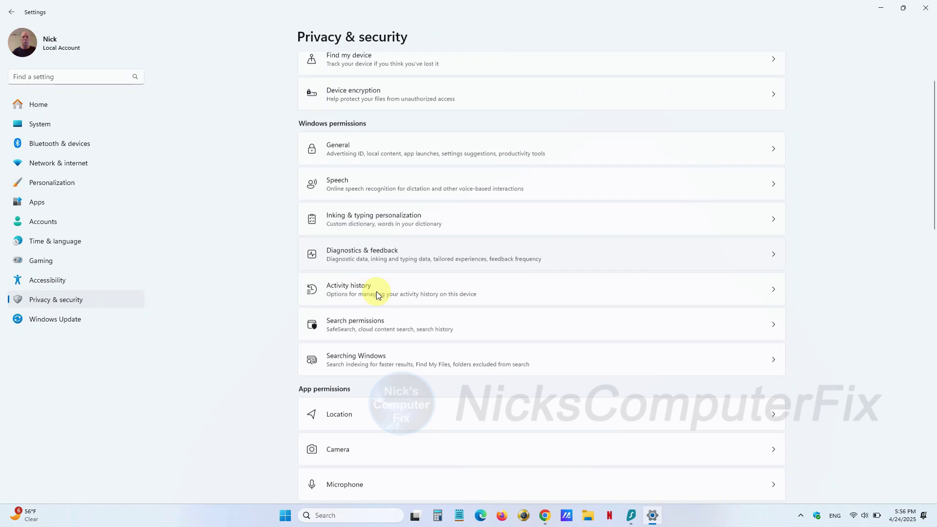
{"action": "left_click", "coordinate": [343, 174]}
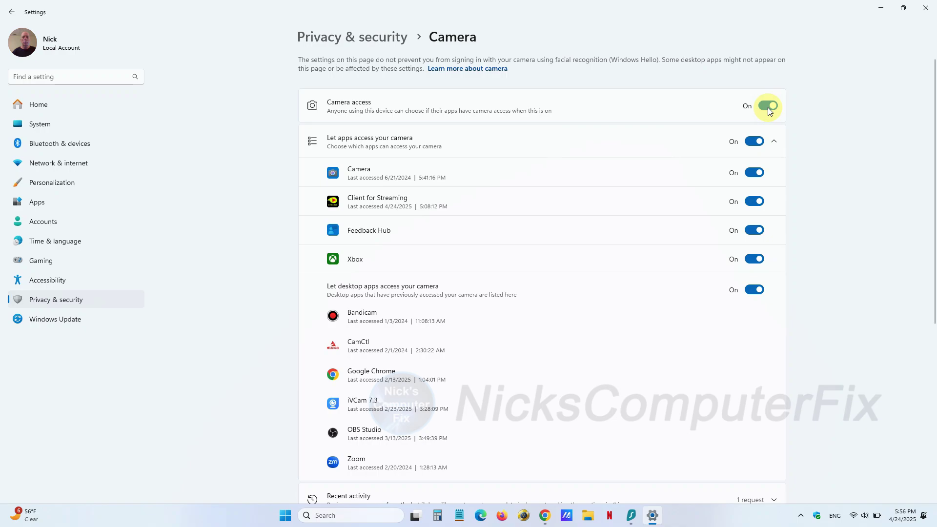
{"action": "left_click", "coordinate": [767, 106]}
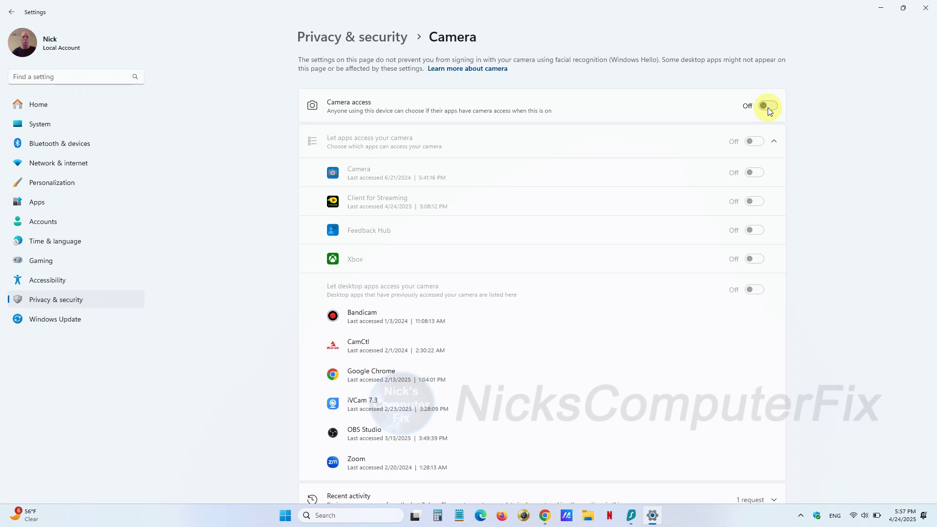
{"action": "left_click", "coordinate": [768, 107]}
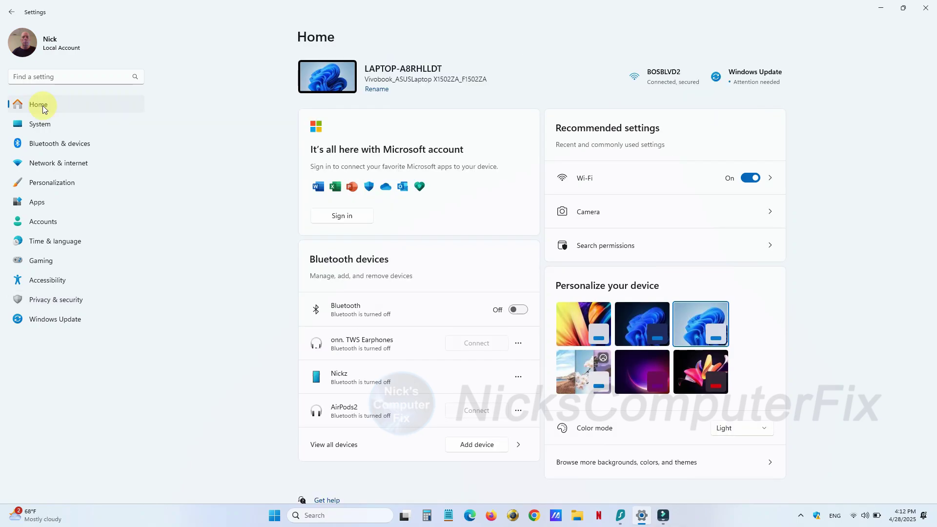
Open the Microphone page under Privacy & security's App permissions.
{"action": "left_click", "coordinate": [66, 300]}
{"action": "scroll", "coordinate": [552, 214], "scroll_direction": "down", "scroll_amount": 7}
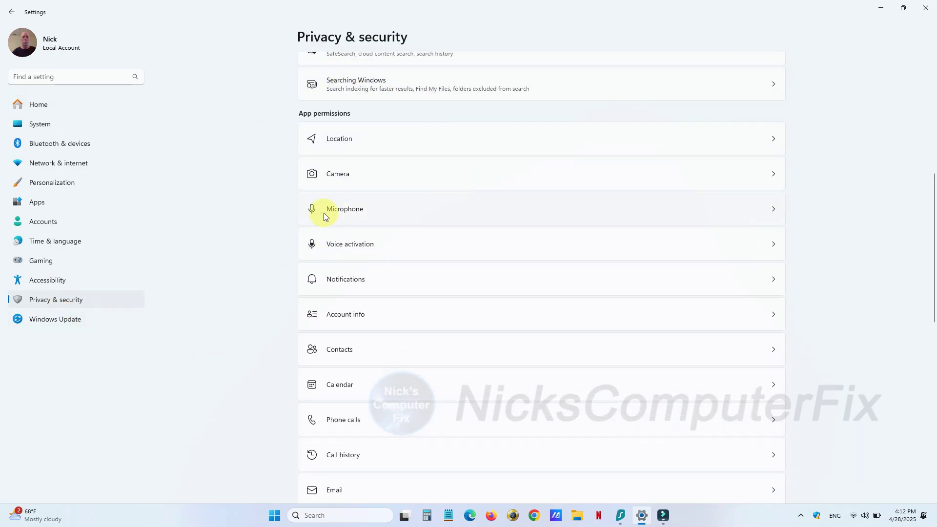
{"action": "left_click", "coordinate": [343, 210]}
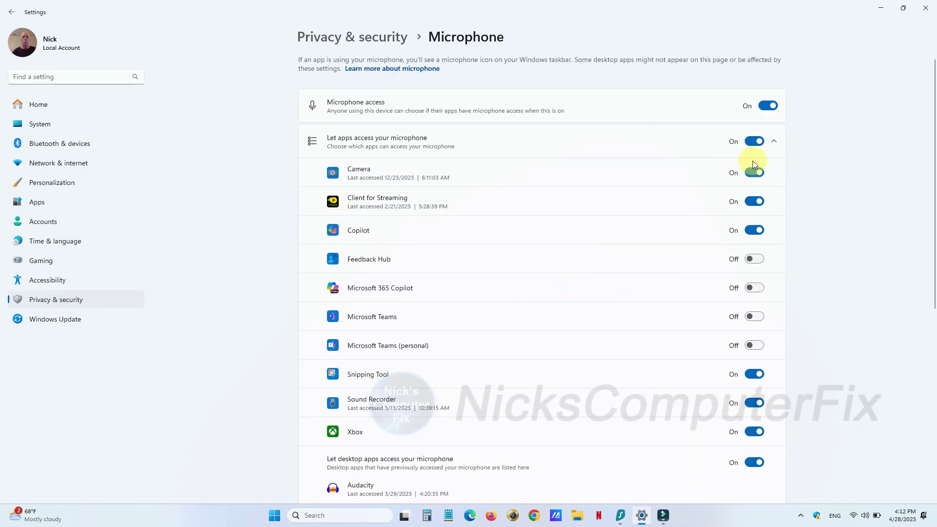
Turn microphone access off and back on, then re-enable Copilot's microphone access.
{"action": "left_click", "coordinate": [769, 107]}
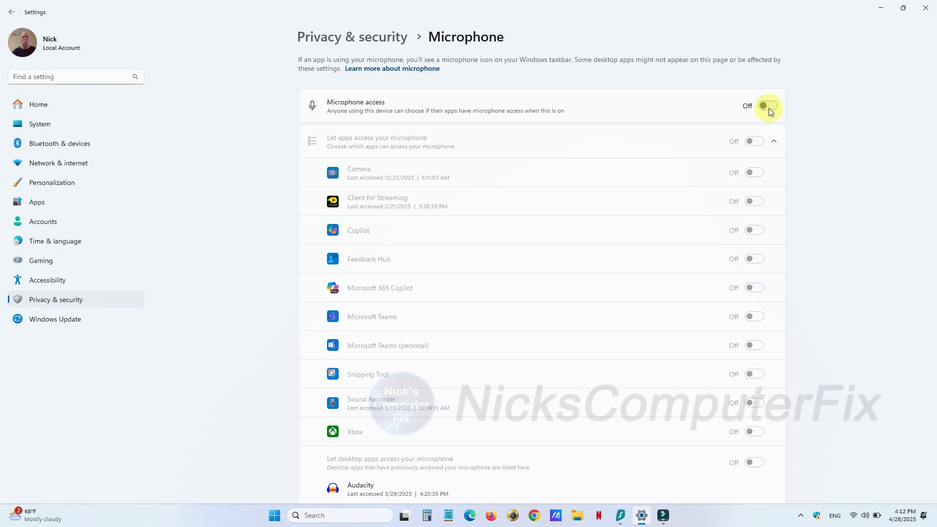
{"action": "left_click", "coordinate": [769, 108]}
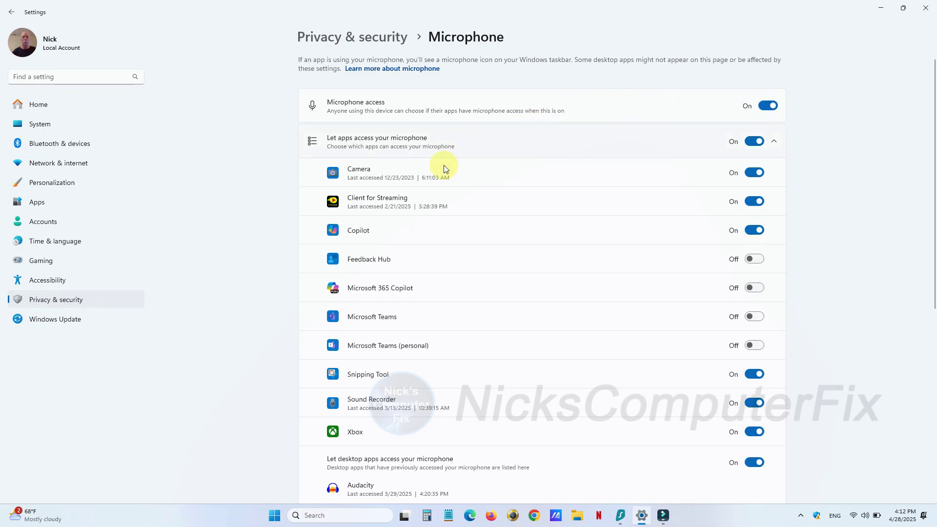
{"action": "left_click", "coordinate": [753, 230]}
Scroll down the microphone app list, then return to the Settings Home page.
{"action": "scroll", "coordinate": [683, 276], "scroll_direction": "down", "scroll_amount": 3}
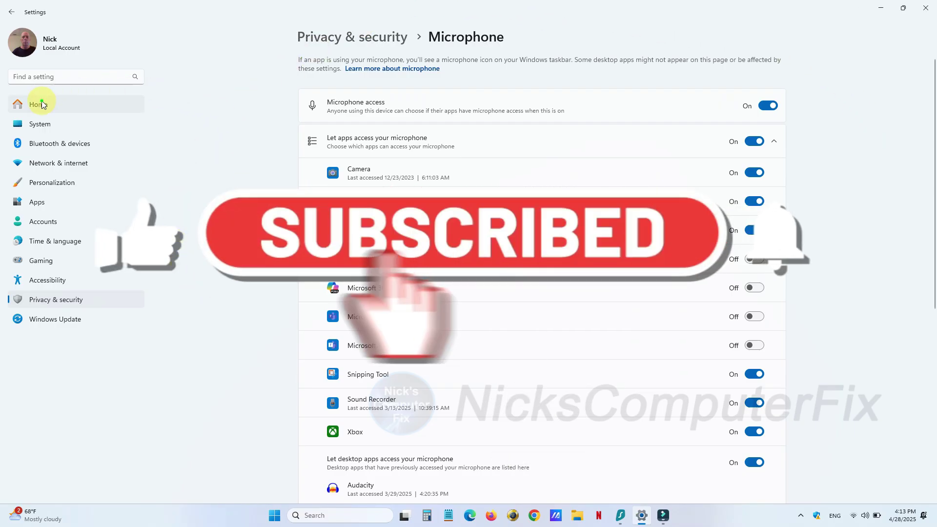
{"action": "left_click", "coordinate": [42, 104]}
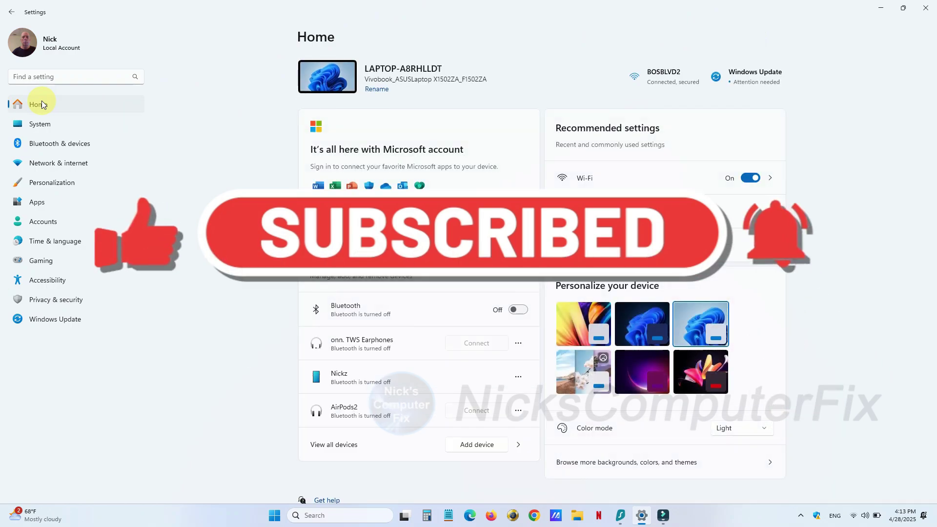